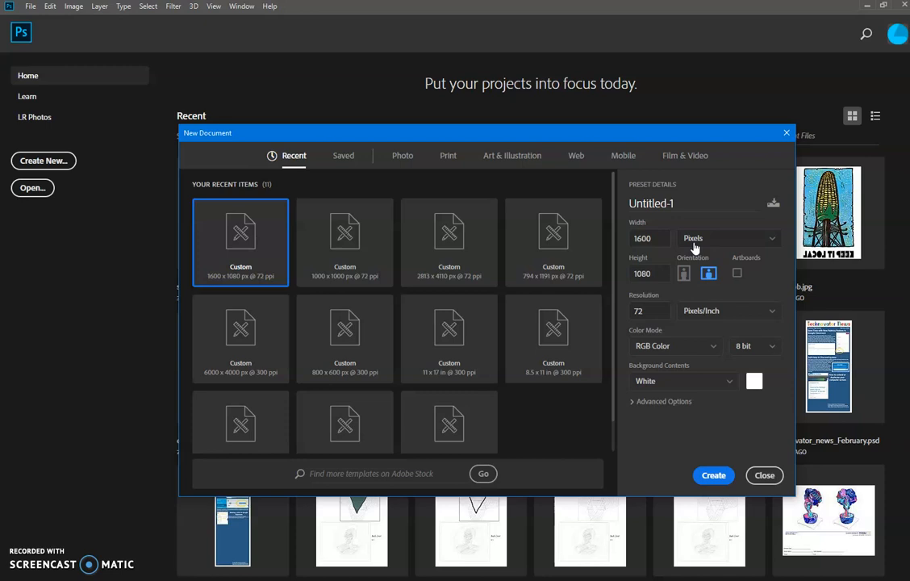
Create a new document 3000 pixels wide and 3000 pixels high at a resolution of 300 pixels/inch
left_click_drag(654, 240, 631, 240)
type("3000")
left_click_drag(656, 274, 615, 274)
type("3000")
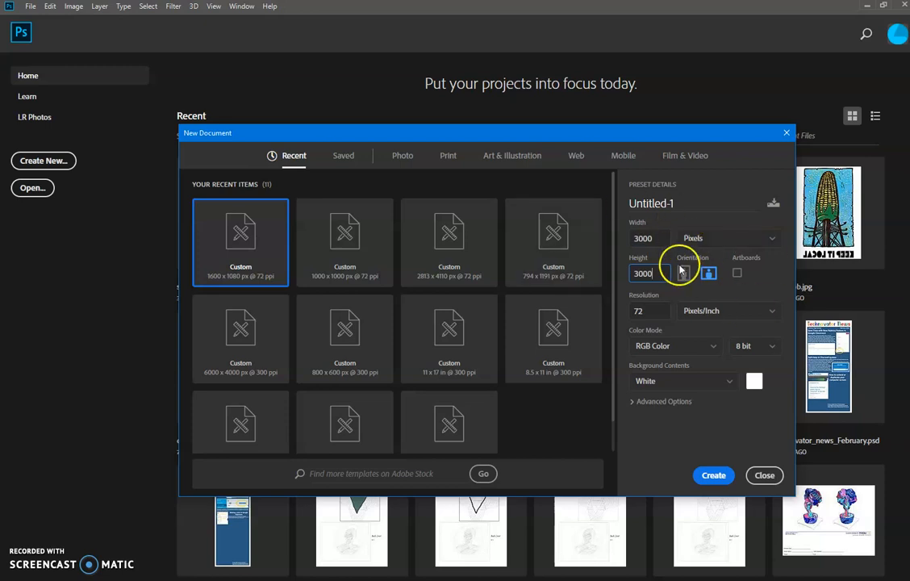
left_click_drag(656, 309, 632, 311)
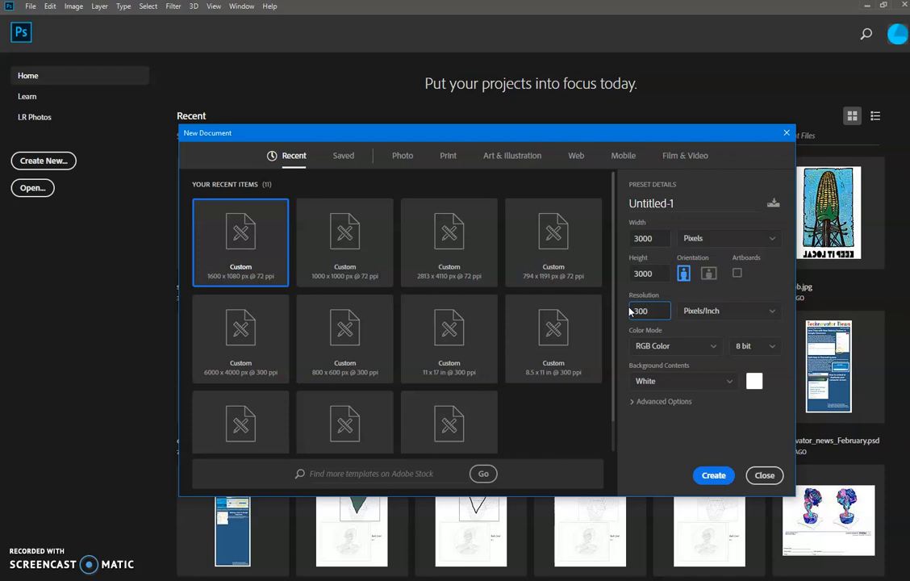
left_click(727, 479)
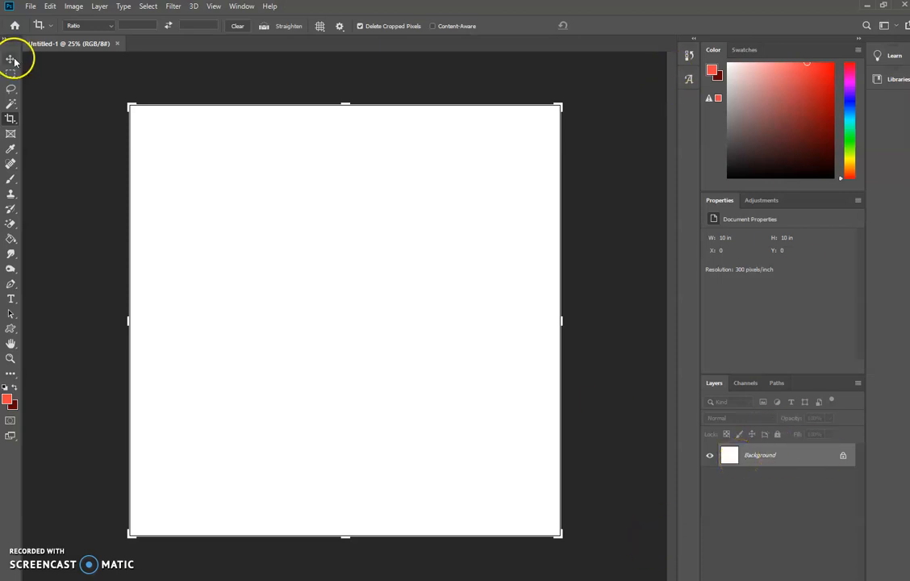
Add the text "Happy Day Farm" on two lines, with "Farm" on the second, and centre it in the canvas's lower half
left_click(13, 298)
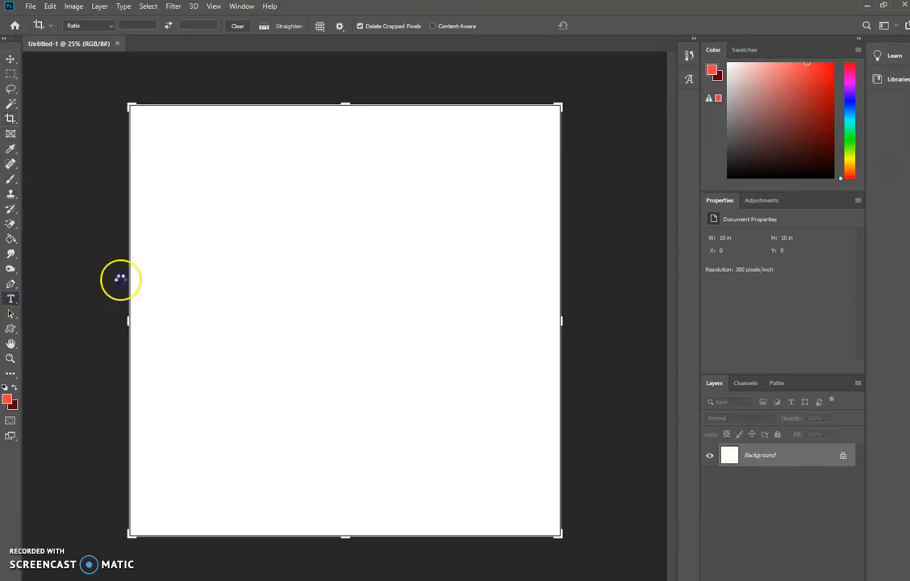
left_click(242, 271)
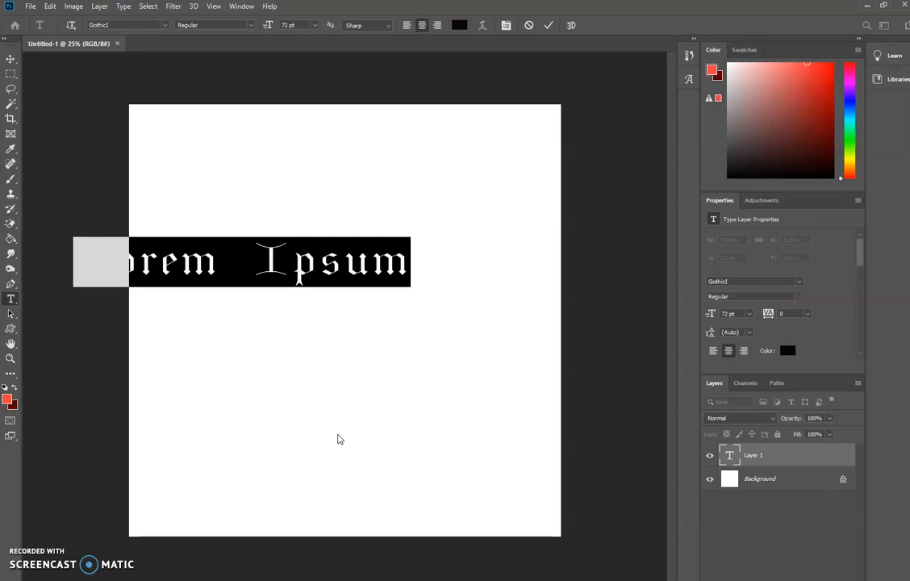
type("Hap")
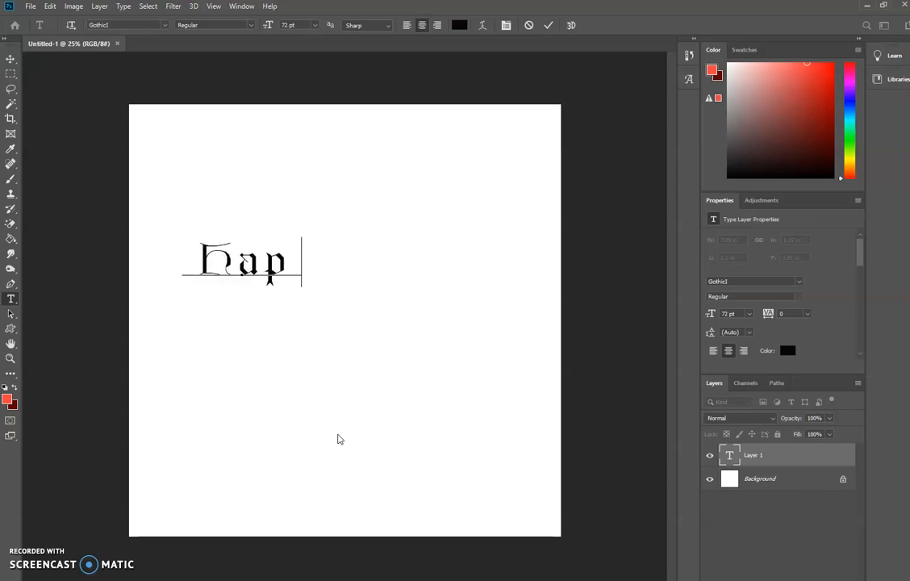
type("py Day ")
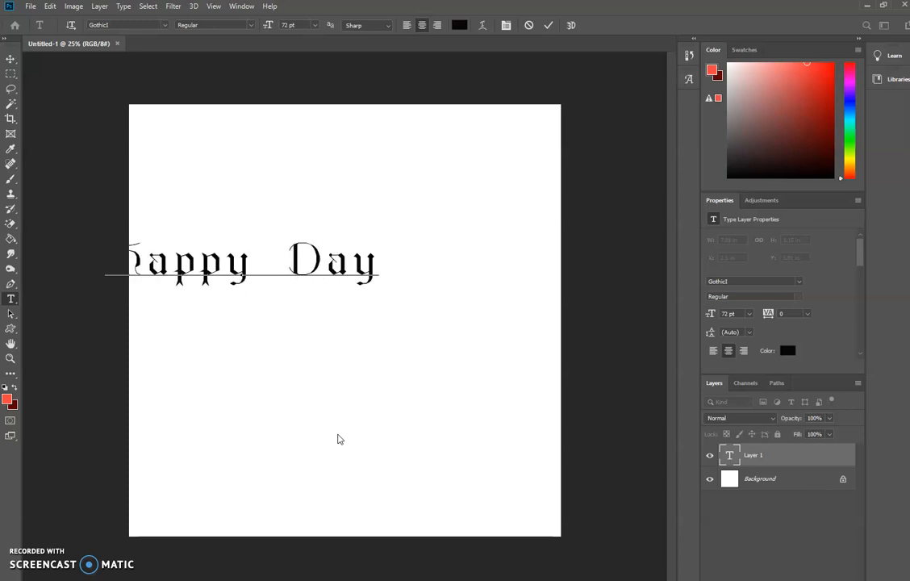
type("Farm")
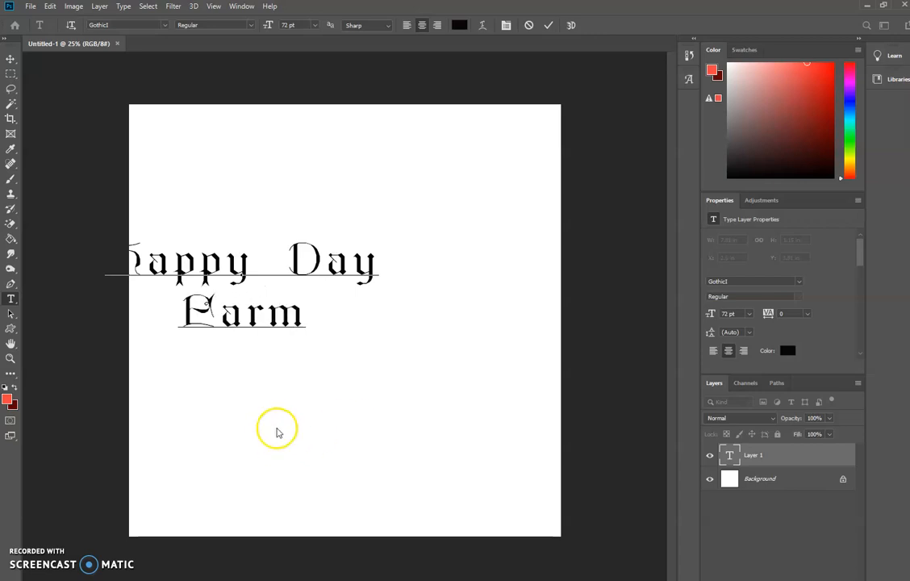
left_click_drag(282, 349, 388, 442)
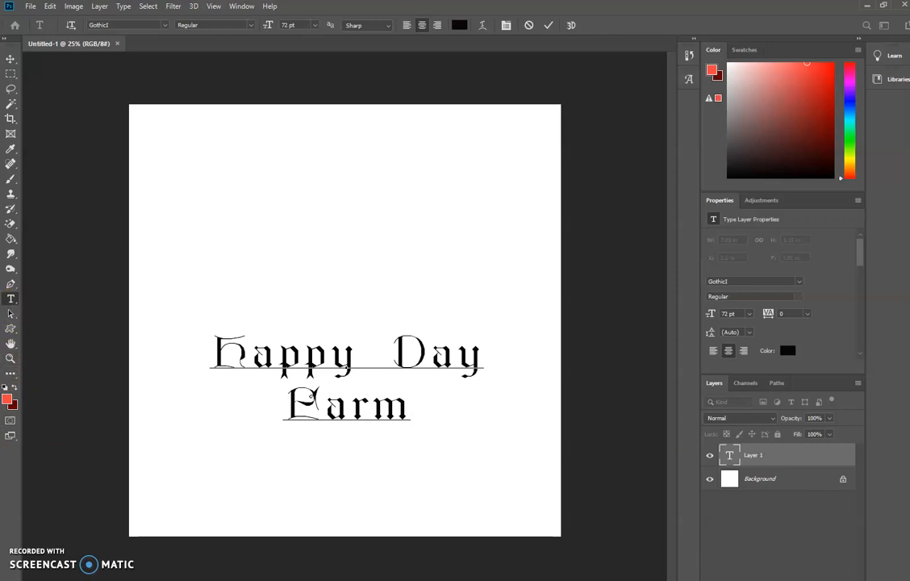
Draw a circle about 2428 px in diameter with the Ellipse Tool, covering most of the canvas
left_click(9, 330)
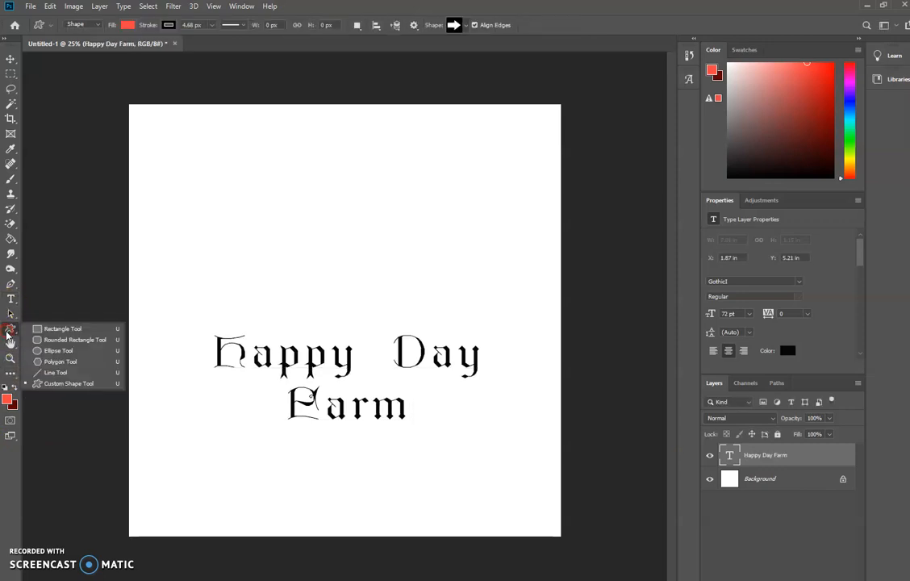
left_click_drag(57, 365, 58, 353)
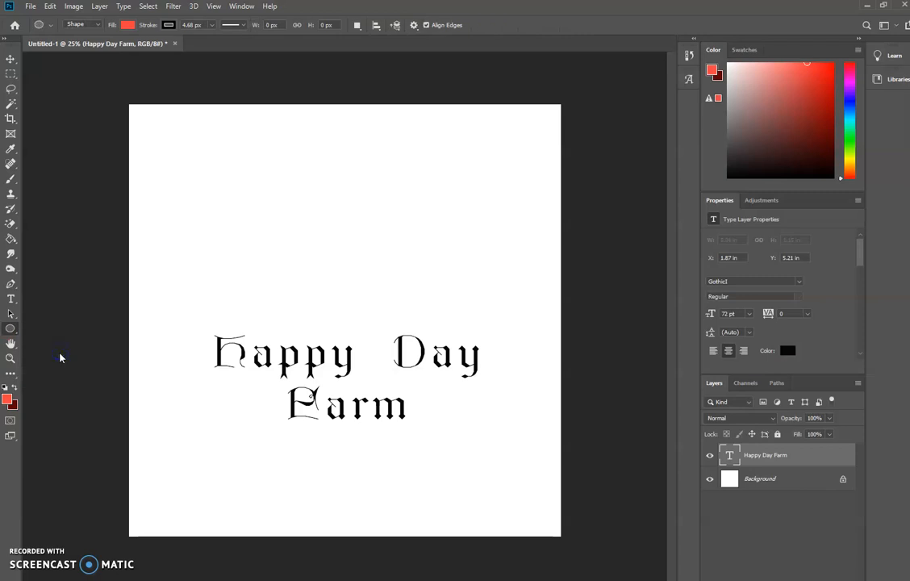
left_click_drag(203, 150, 329, 284)
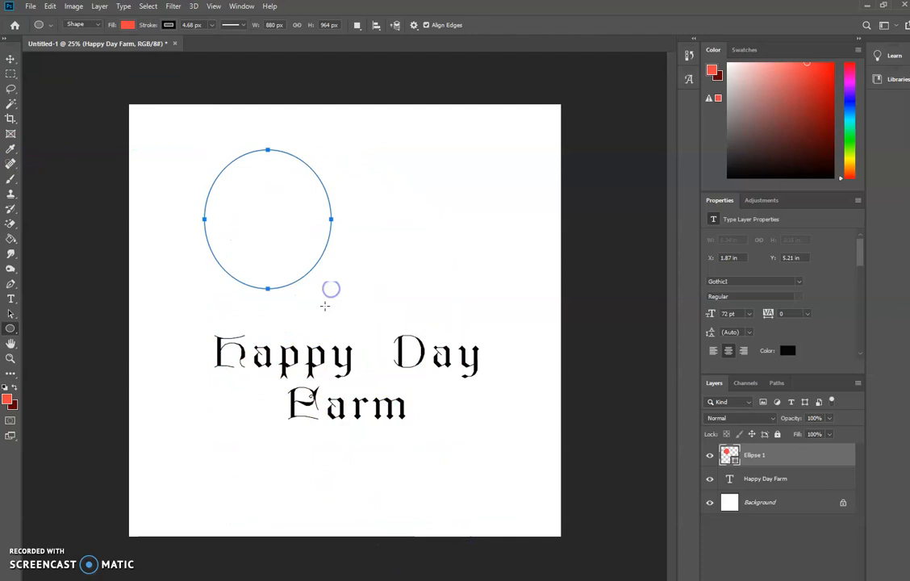
key("ctrl+z")
left_click_drag(190, 129, 539, 571)
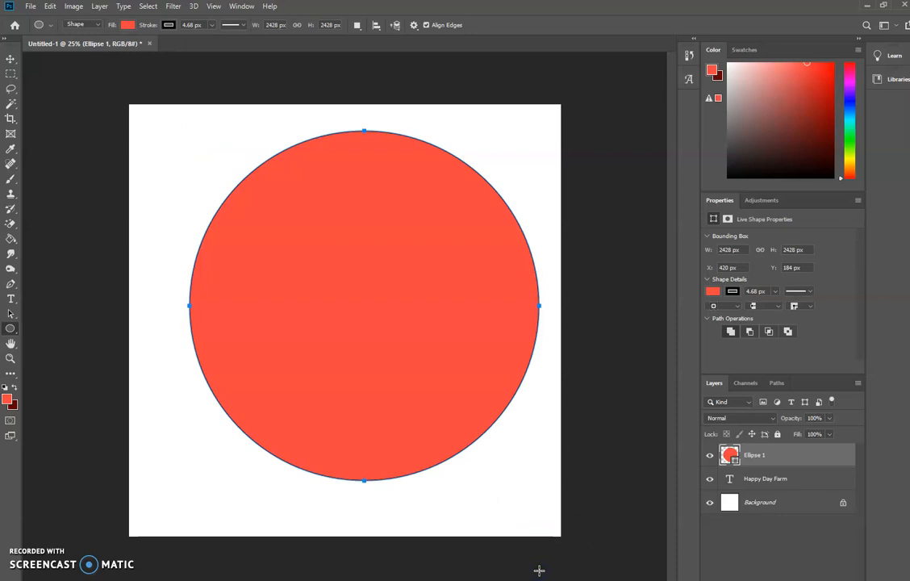
Change the circle's fill colour to green (39b54a)
left_click(127, 25)
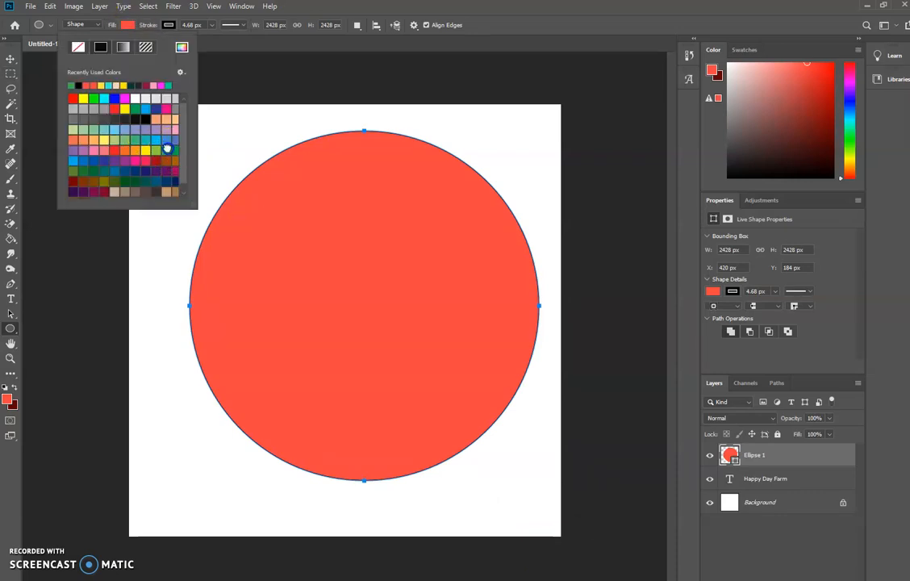
left_click(147, 132)
left_click(181, 48)
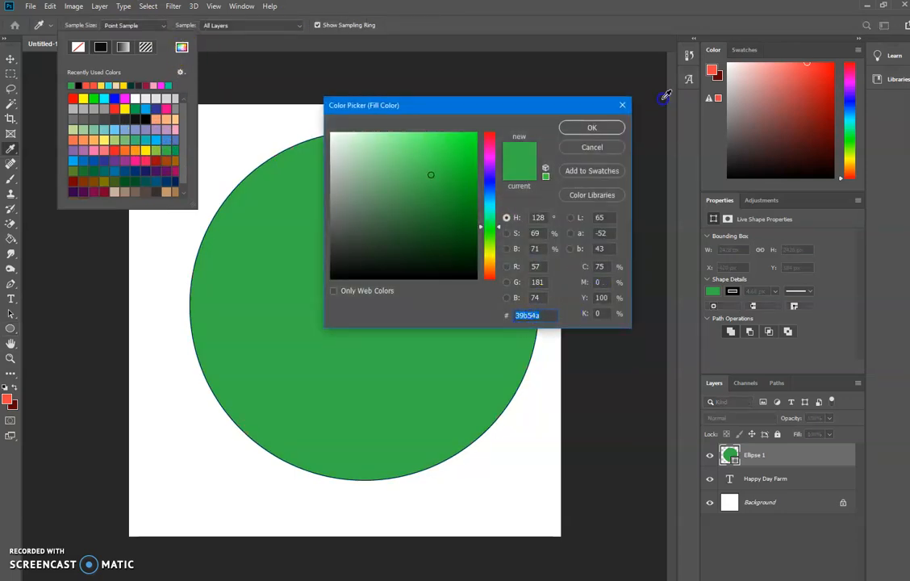
left_click(612, 127)
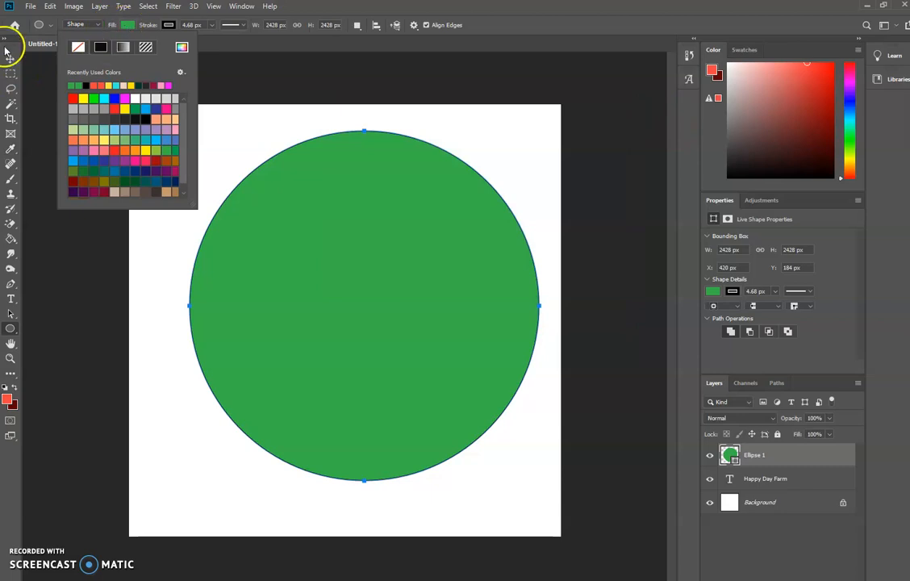
Move the green circle to the middle of the canvas and place the Happy Day Farm text layer above it
left_click(12, 58)
left_click_drag(382, 270, 364, 295)
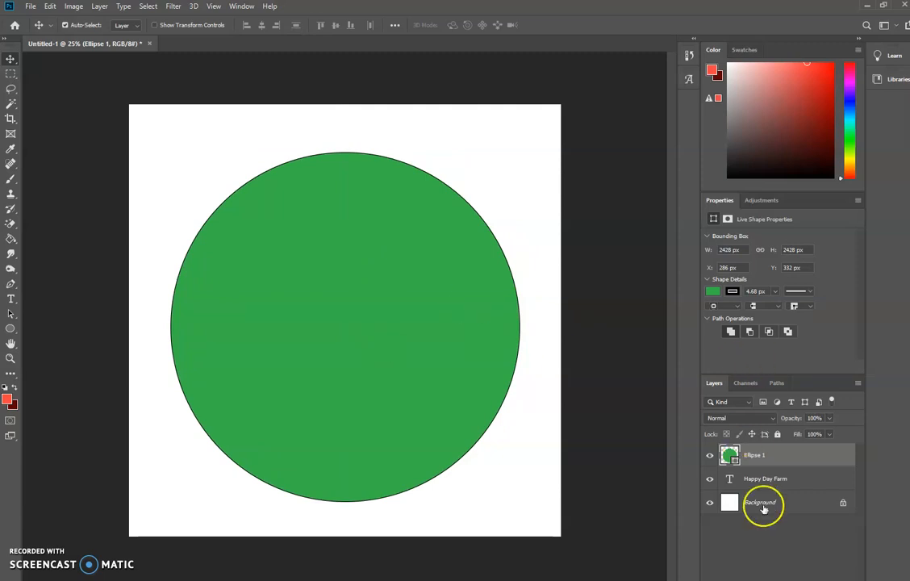
left_click_drag(766, 479, 761, 455)
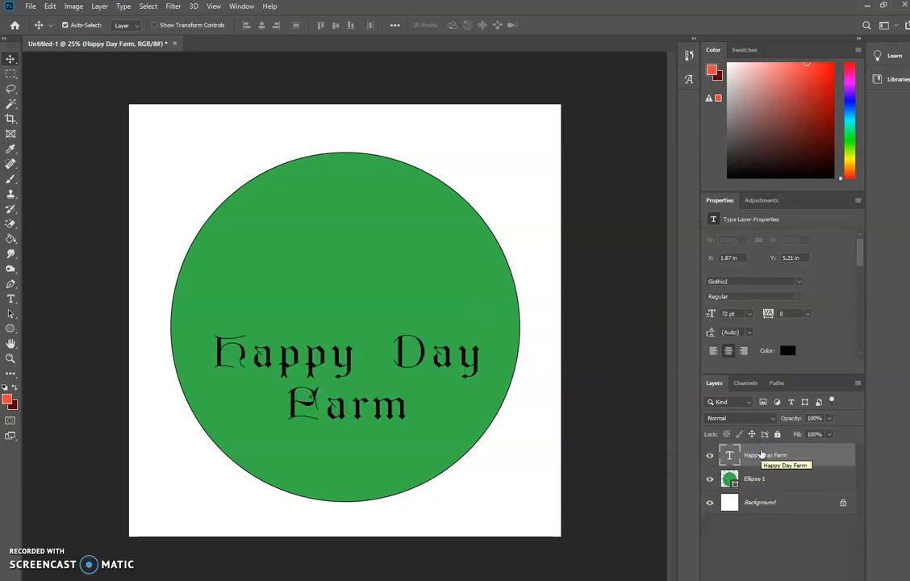
left_click(770, 482)
left_click(775, 457)
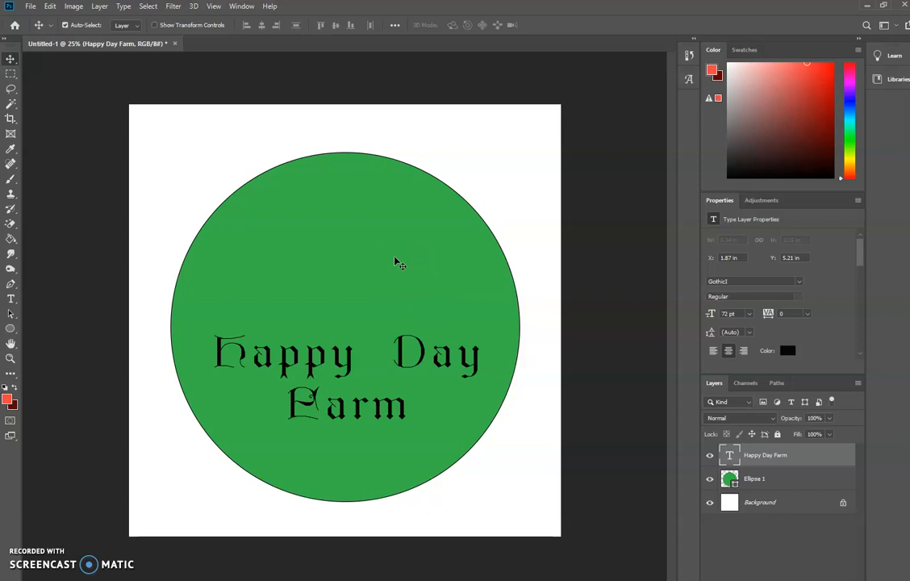
Try the Arc, Arc Upper, Arch and Shell Lower warp styles on the whole Happy Day Farm text, and cancel the warp
left_click(364, 362)
left_click(11, 299)
left_click(412, 397)
left_click_drag(403, 407, 195, 333)
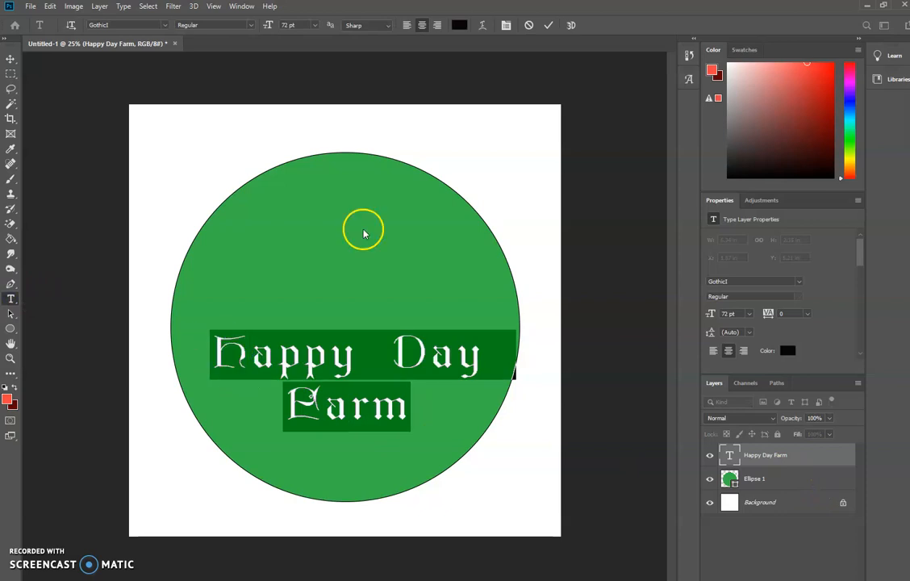
left_click(482, 25)
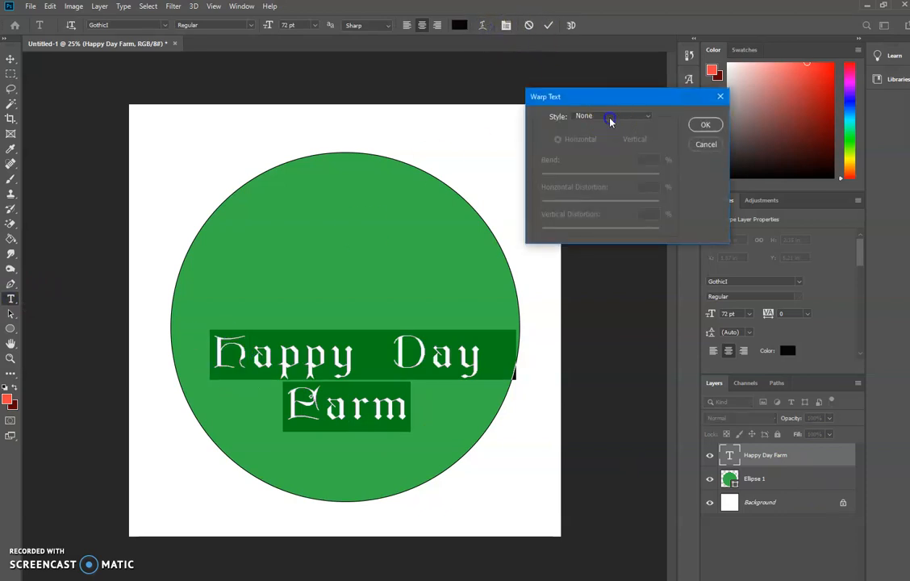
left_click(611, 118)
left_click(597, 148)
left_click(610, 116)
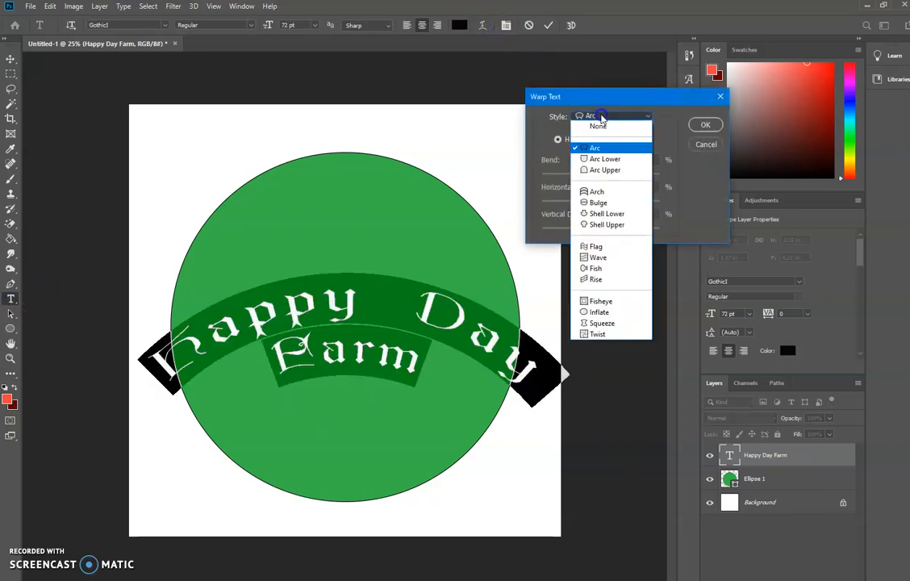
left_click(610, 172)
left_click(611, 116)
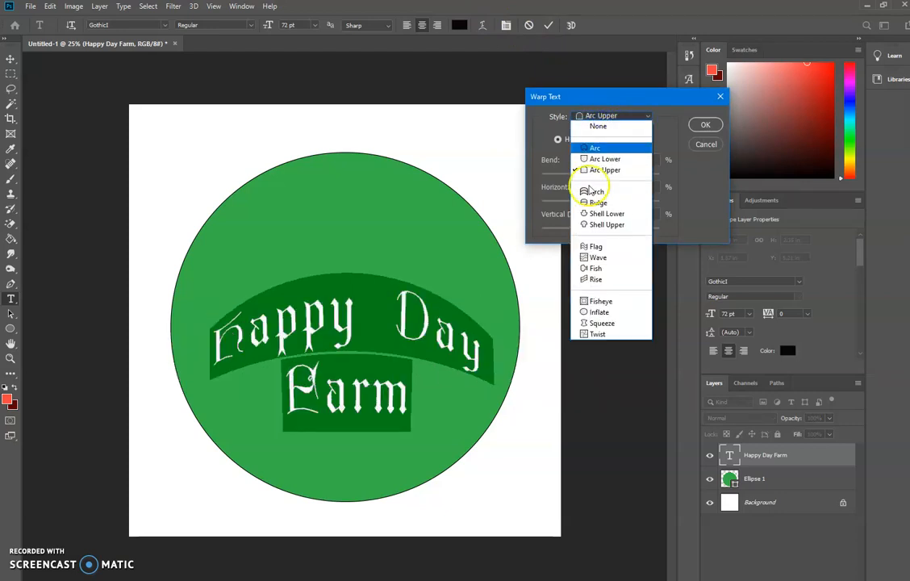
left_click(597, 191)
left_click(611, 117)
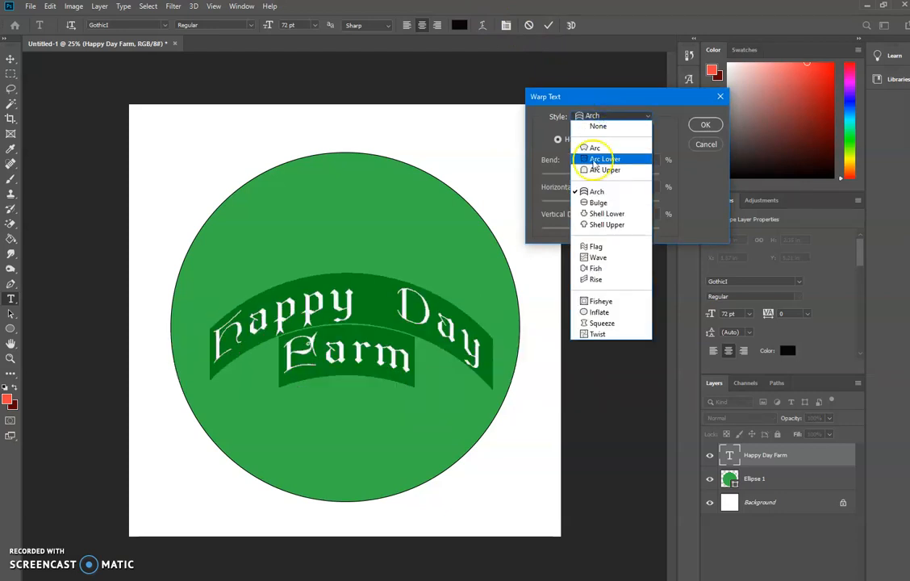
left_click(602, 213)
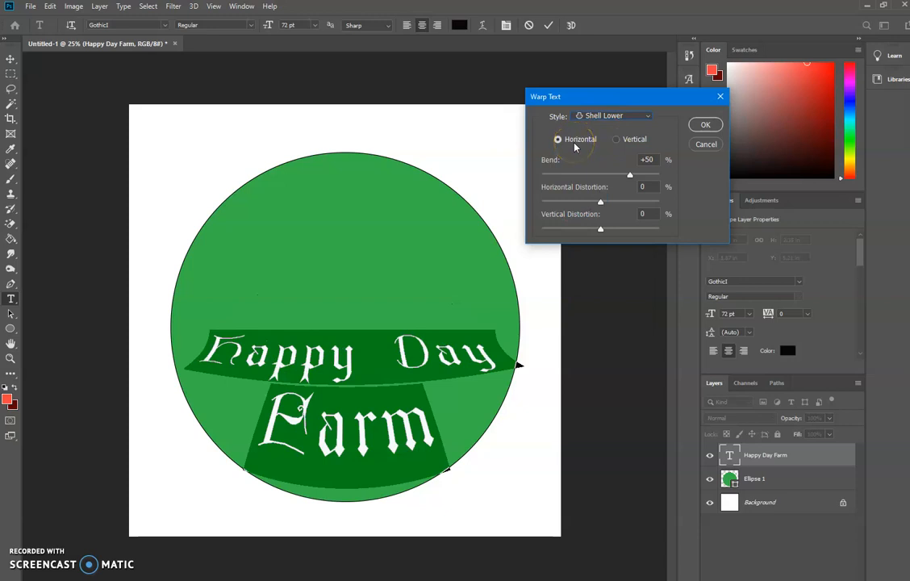
left_click(706, 144)
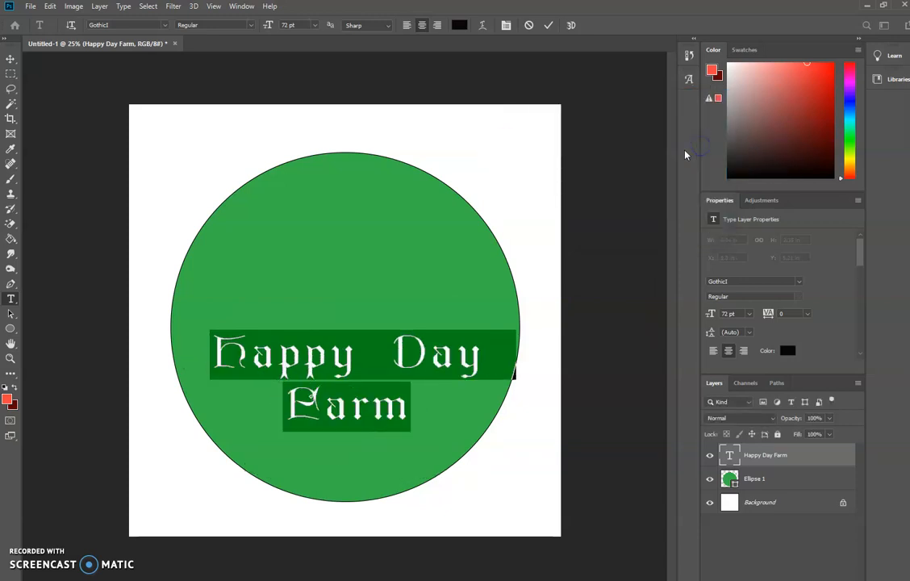
left_click(363, 351)
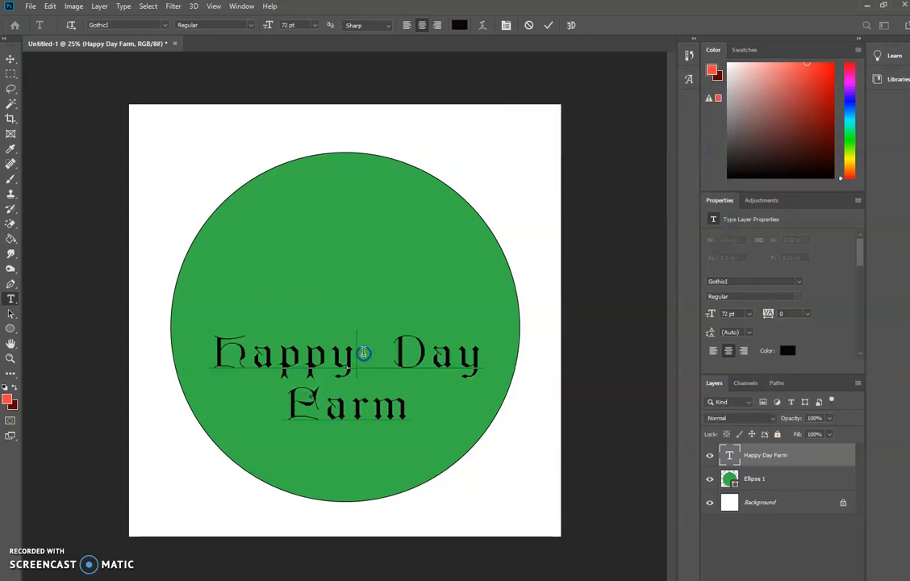
Open the blending options of the Happy Day Farm text layer
left_click(796, 465)
right_click(796, 466)
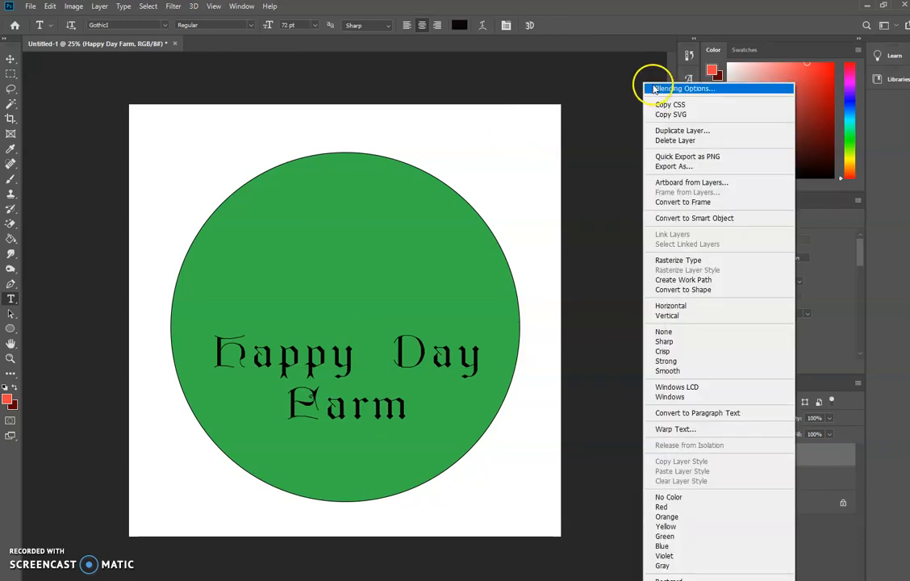
left_click(654, 87)
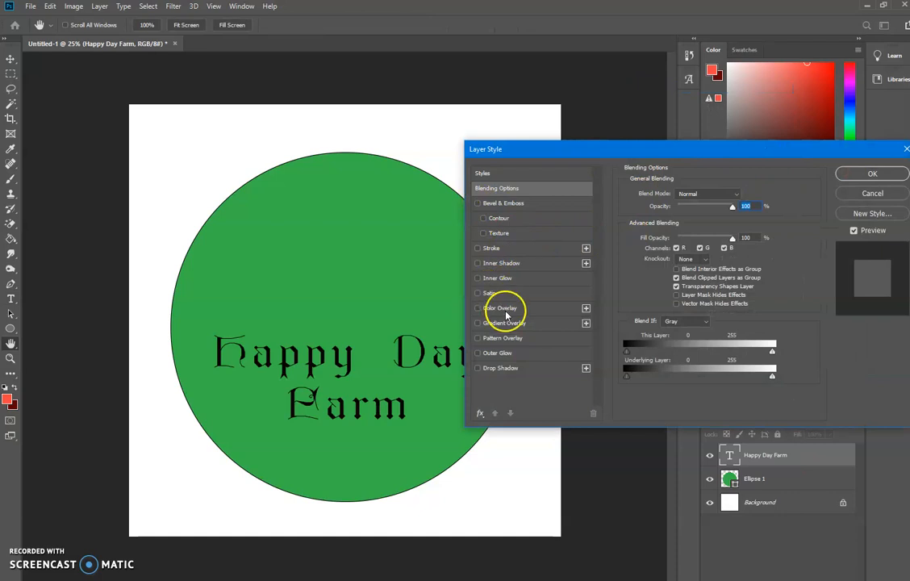
Try a white (ffffff) stroke of 1 px around the text, and turn the stroke off again
left_click(477, 248)
left_click(491, 248)
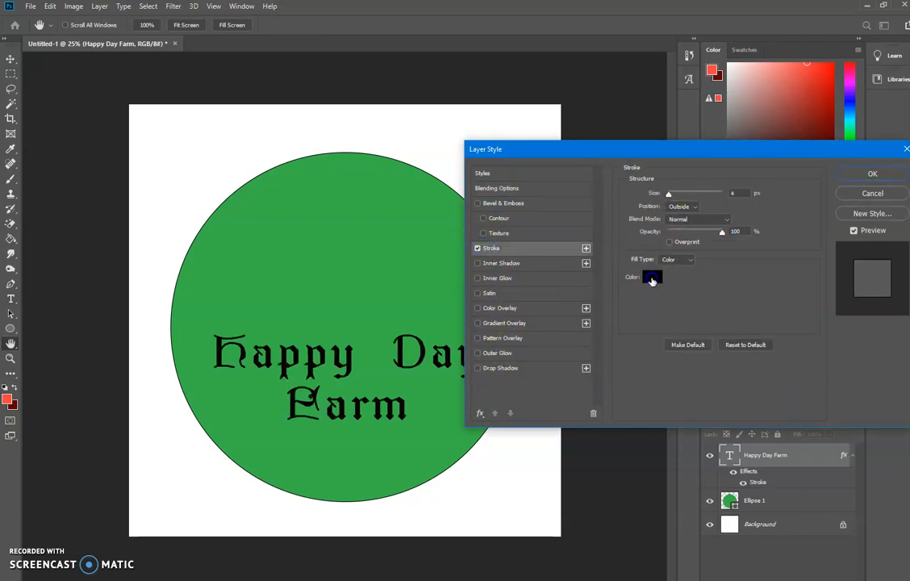
left_click(651, 277)
type("ffffff")
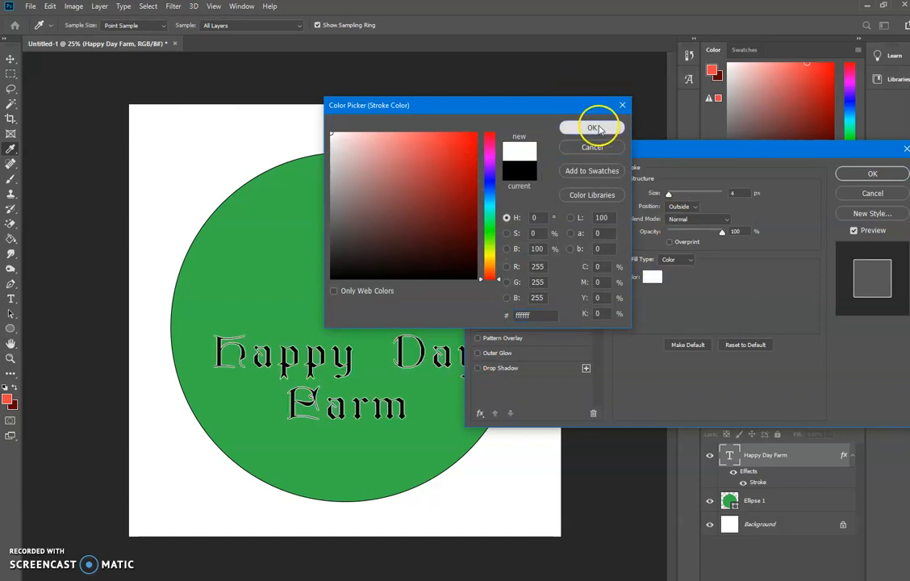
left_click(592, 128)
mouse_move(668, 194)
left_mouse_down()
mouse_move(683, 197)
mouse_move(684, 184)
mouse_move(601, 165)
left_mouse_up()
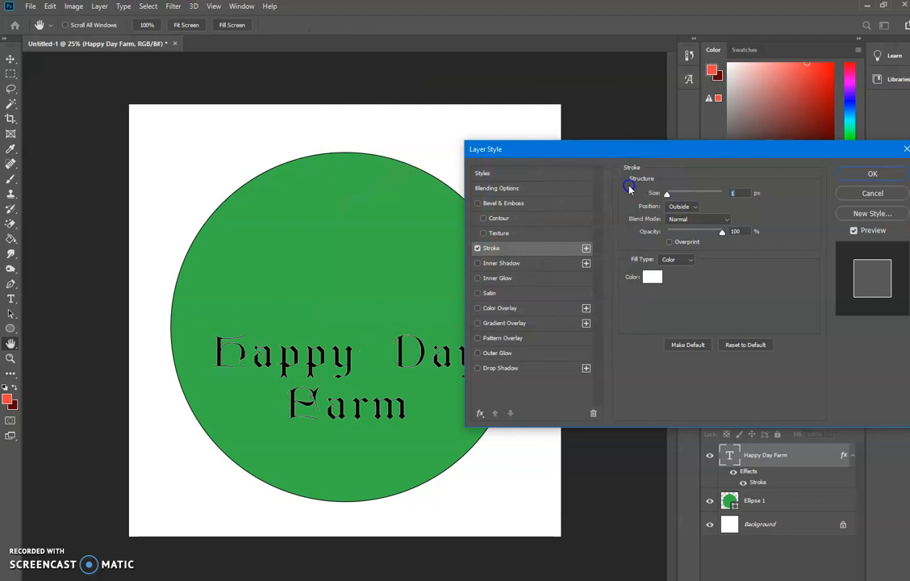
left_click(477, 248)
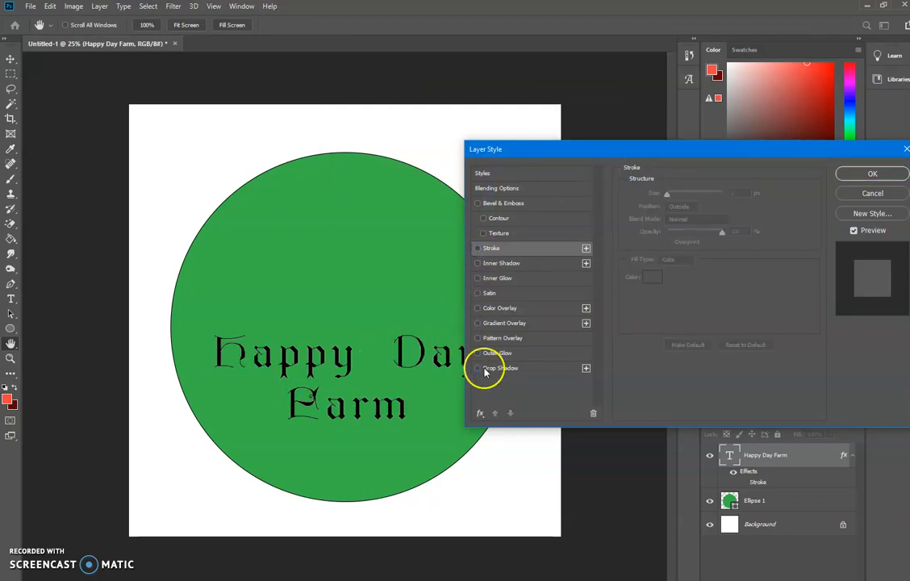
Try a drop shadow and an outer glow on the Happy Day Farm text, and cancel the layer style changes
left_click(477, 368)
left_click(478, 368)
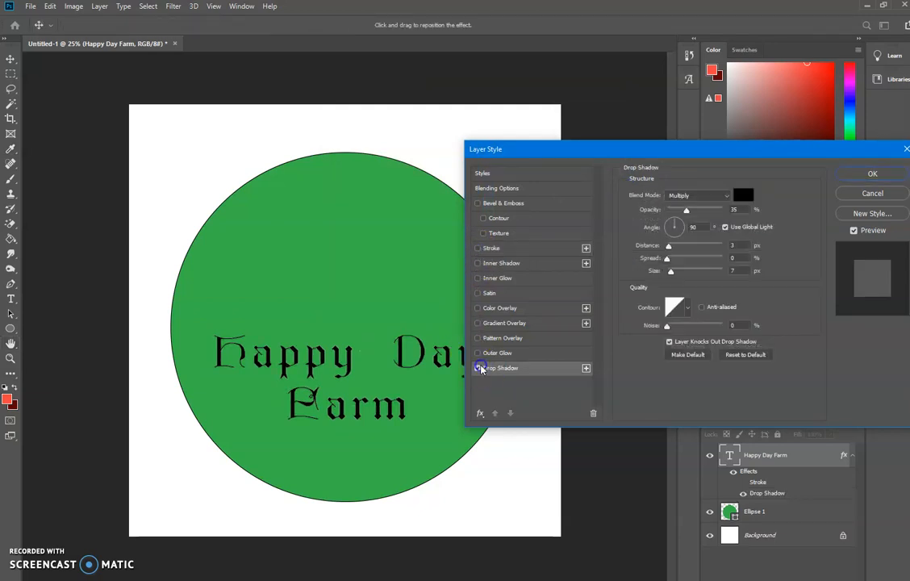
left_click(478, 353)
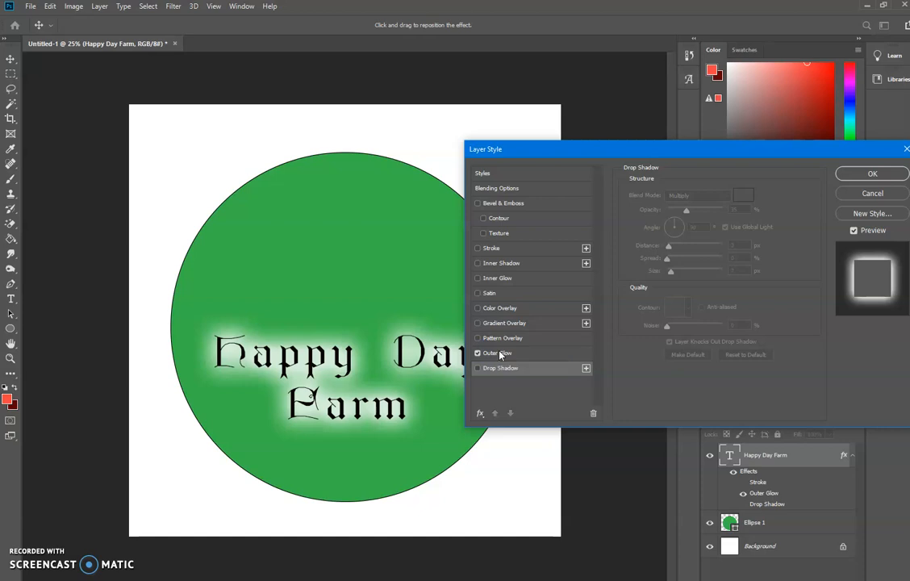
left_click(886, 193)
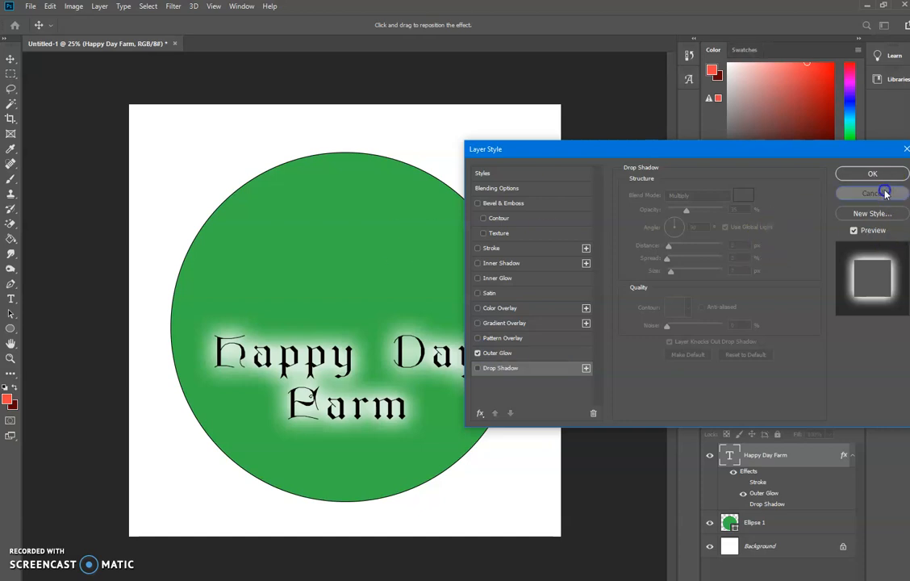
Paint a wavy red line on the Background layer outside the circle's upper right with the 10 px Hard Round brush, and reselect the text layer
left_click(12, 182)
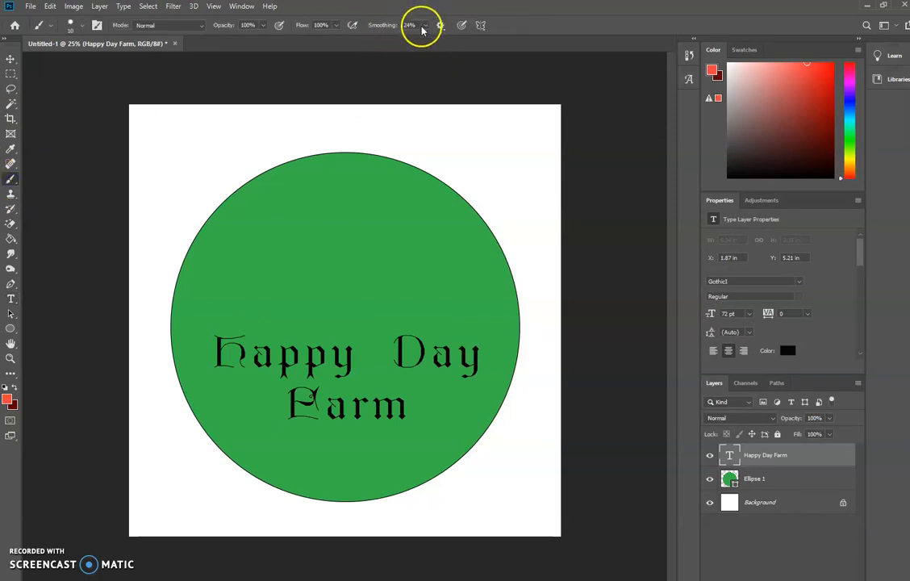
left_click(71, 24)
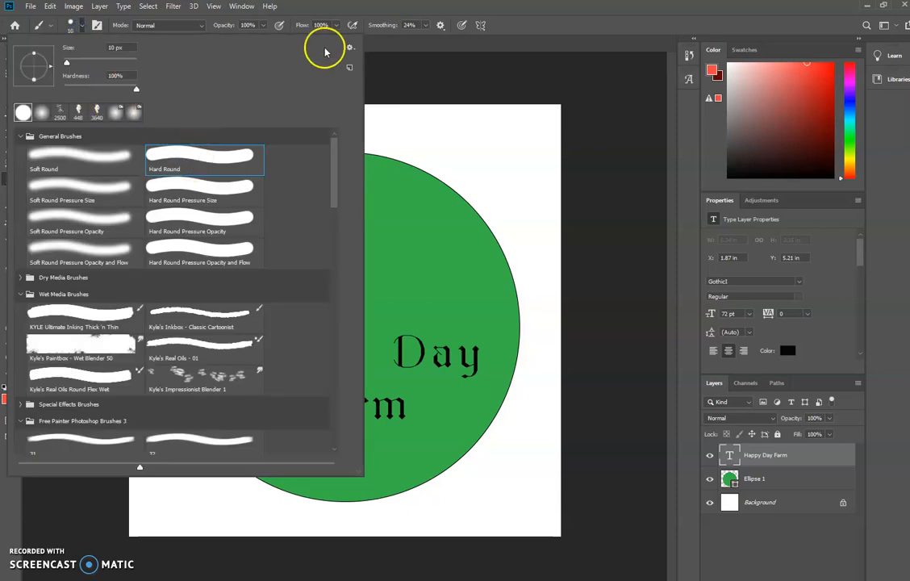
left_click(345, 18)
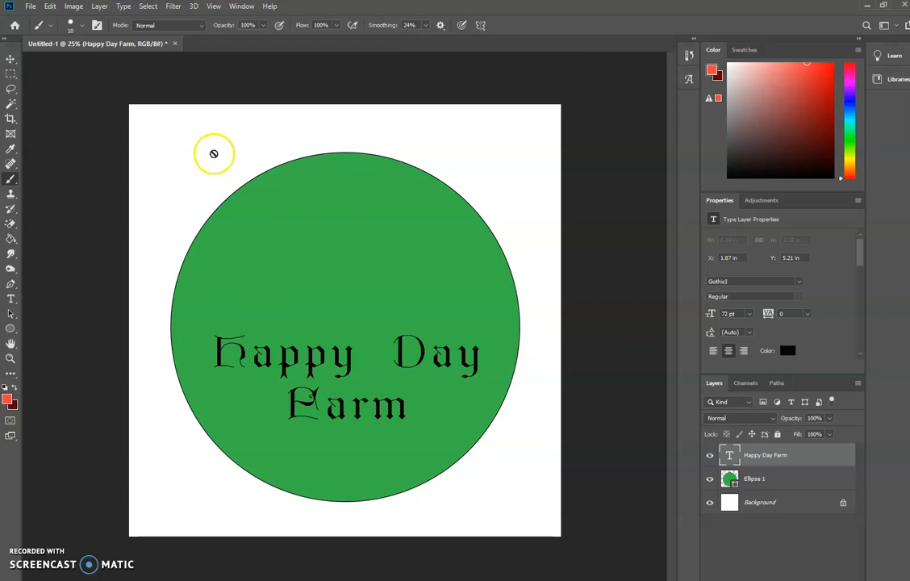
left_click(766, 501)
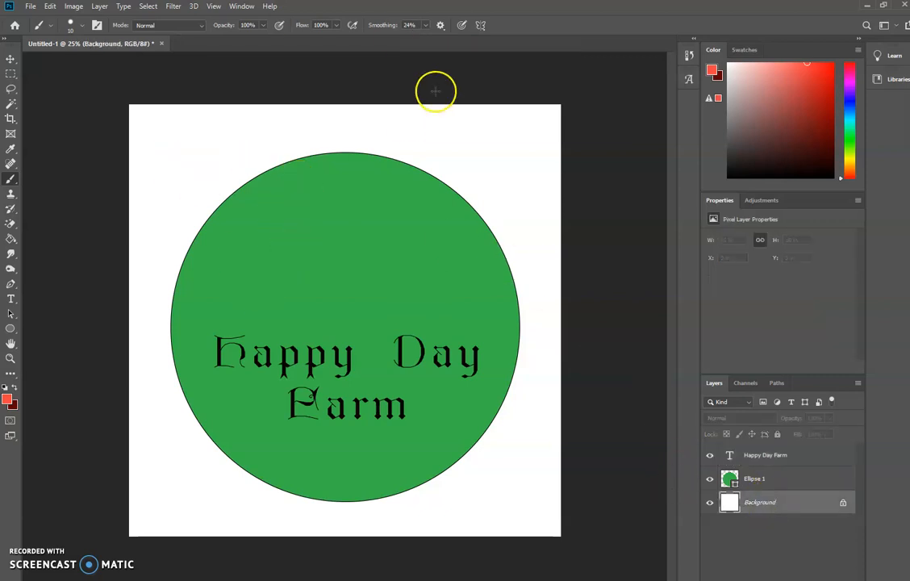
mouse_move(455, 137)
left_mouse_down()
mouse_move(488, 132)
mouse_move(490, 174)
mouse_move(520, 159)
mouse_move(532, 171)
mouse_move(503, 200)
mouse_move(538, 212)
mouse_move(533, 245)
left_mouse_up()
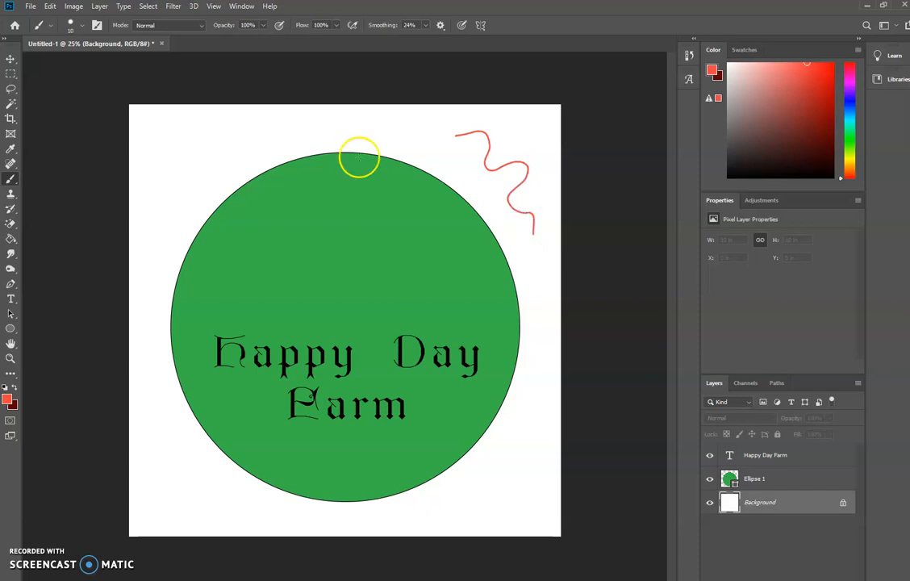
left_click(771, 478)
left_click(767, 456)
Examine the width, height and resolution settings for a new document, and close the dialog without creating one
left_click(30, 6)
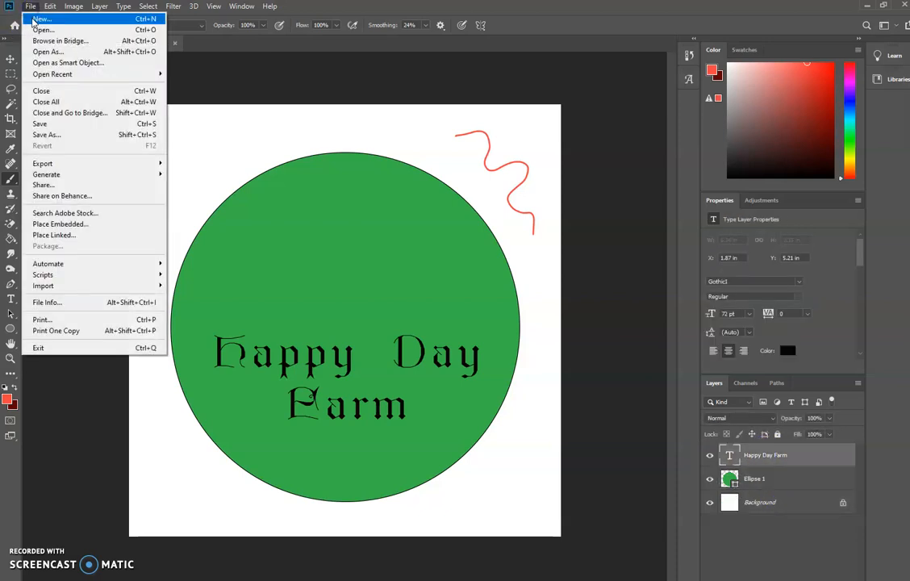
left_click(34, 19)
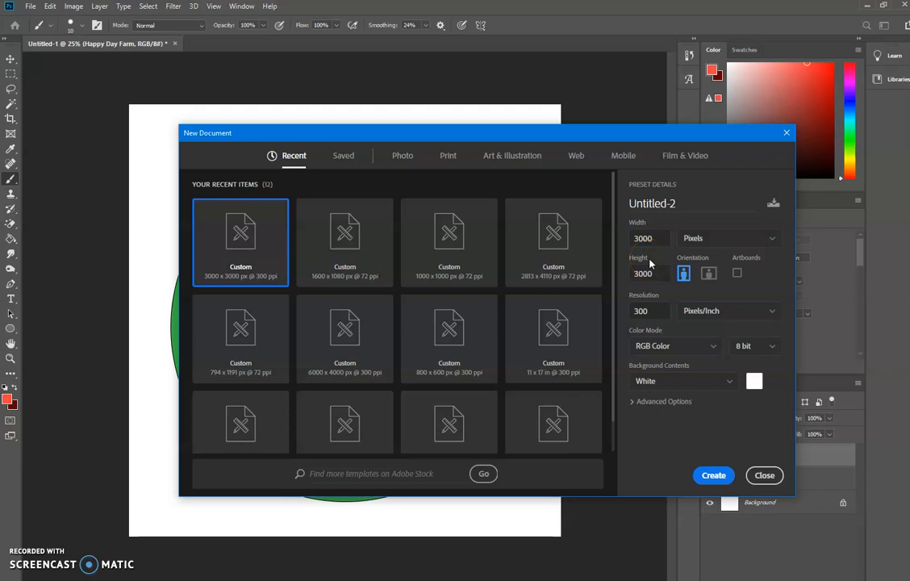
left_click(672, 231)
left_click(630, 292)
left_click(664, 310)
left_click(764, 476)
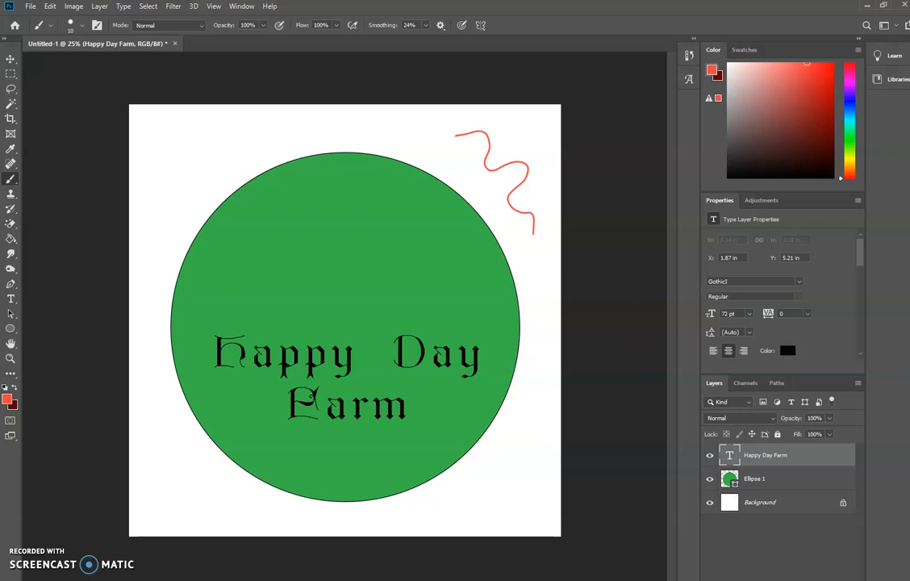
Activate the Ellipse tool for its shape options
left_click(11, 329)
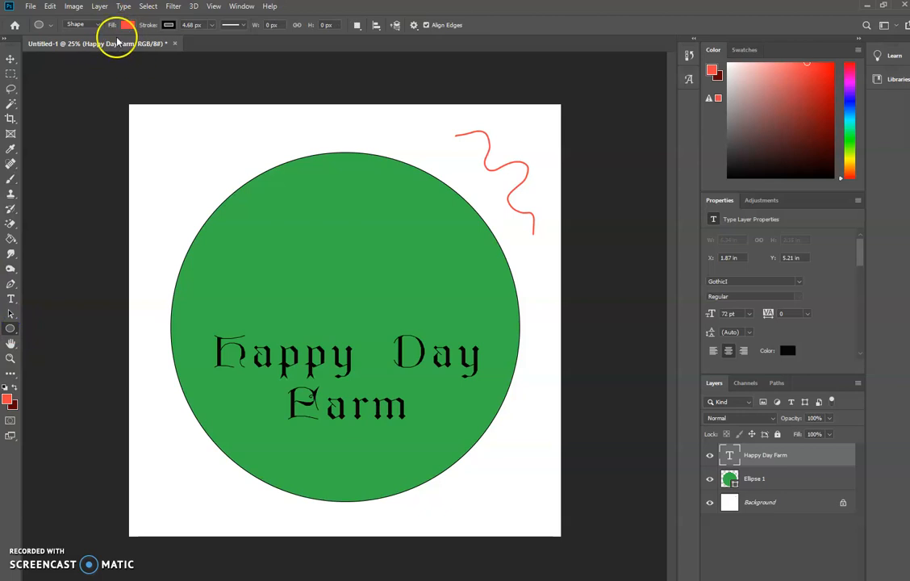